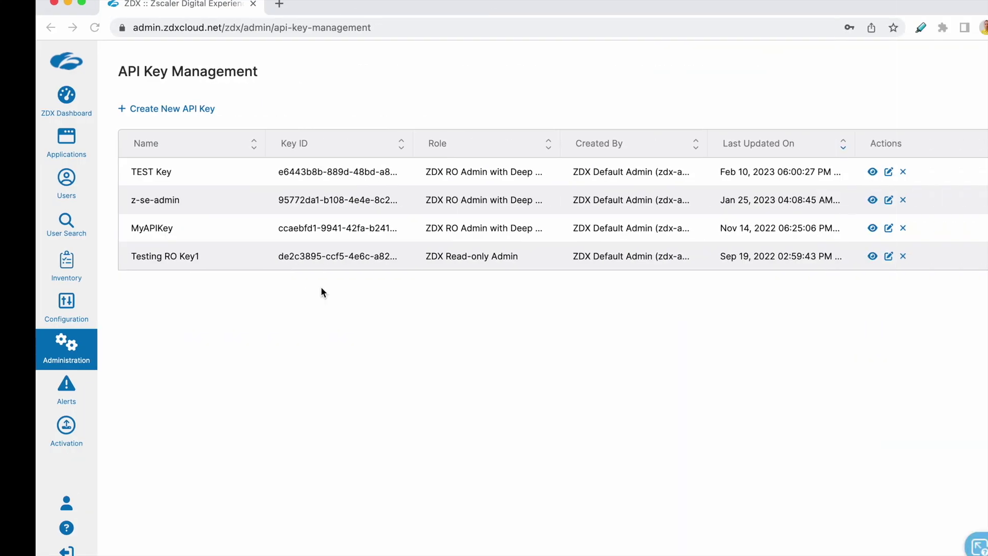
Step: Open the new ZDX API key form, view the role list, and cancel without creating a key
{"action": "mouse_move", "coordinate": [34, 357]}
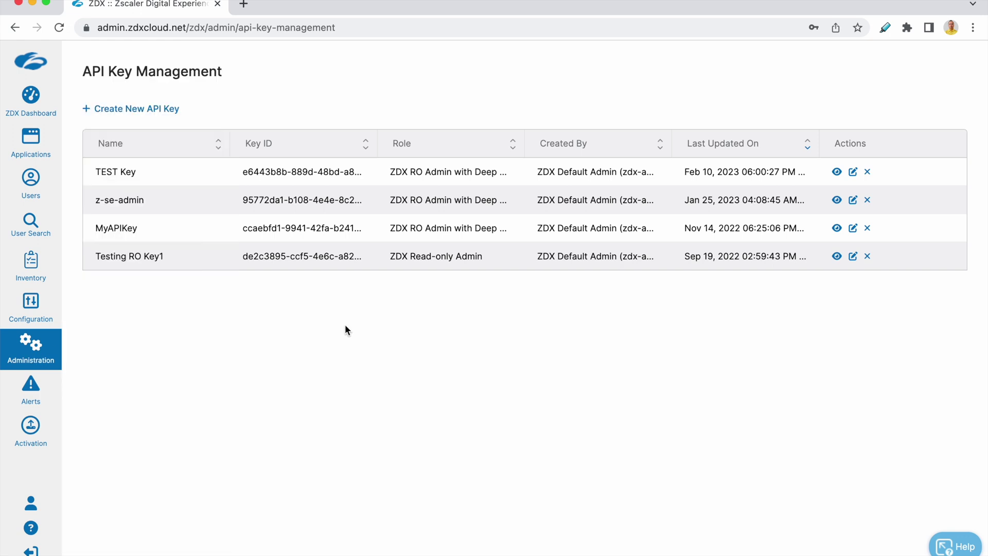
{"action": "left_click", "coordinate": [162, 109]}
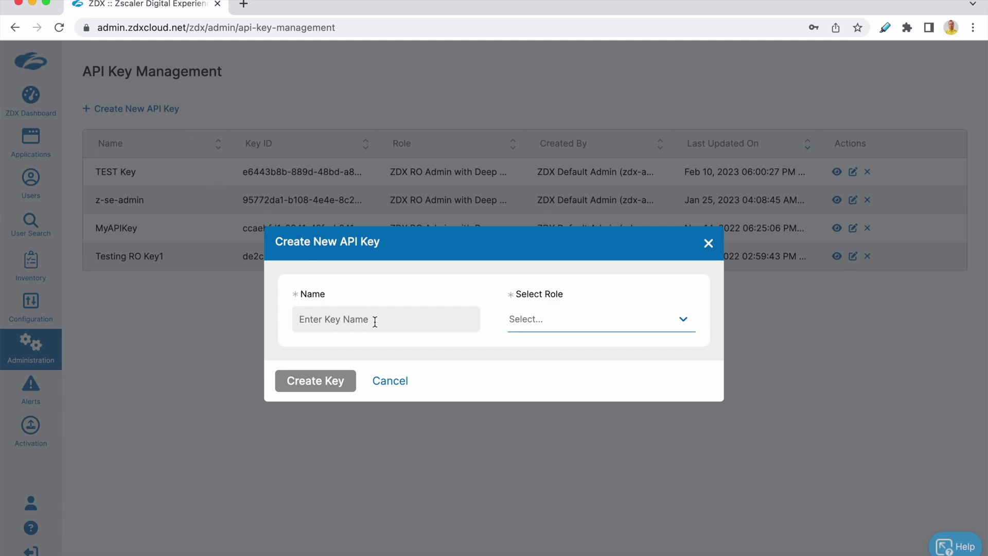
{"action": "left_click", "coordinate": [572, 321]}
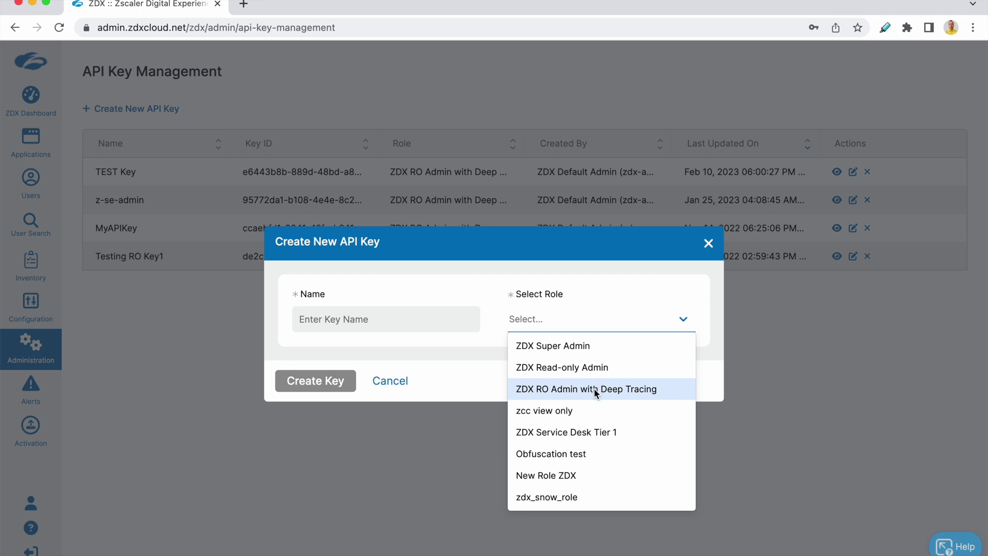
{"action": "left_click", "coordinate": [486, 351]}
{"action": "left_click", "coordinate": [390, 382]}
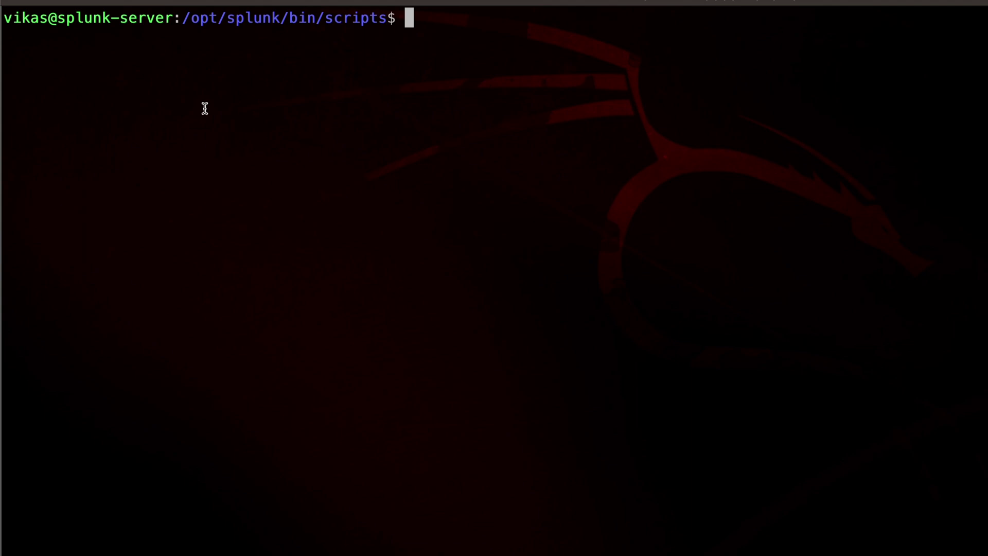
Step: Open zdx-splunk-collector.py with sudo nano, scroll through it, and exit without saving
{"action": "type", "text": "sudo nano zdx-splunk-collector.py"}
{"action": "key", "text": "Return"}
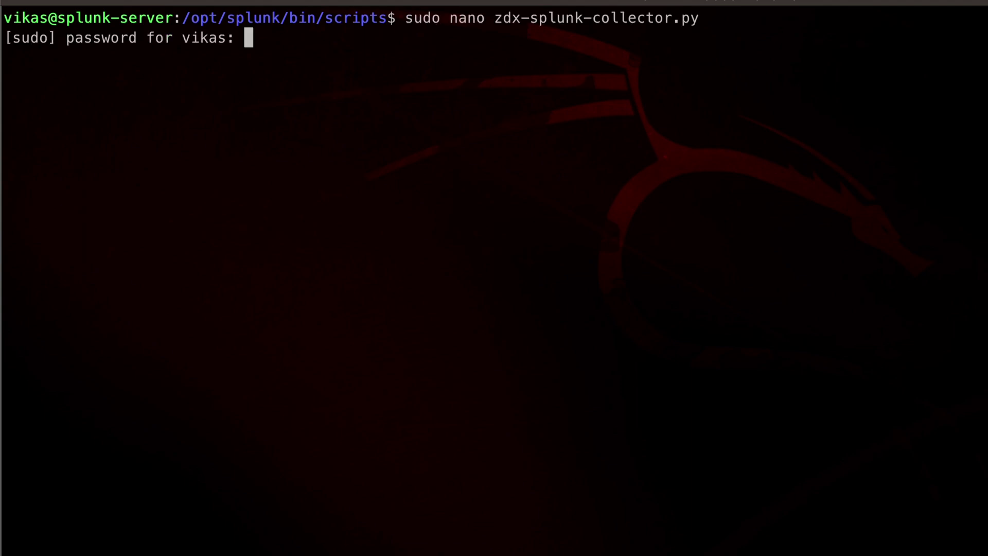
{"action": "key", "text": "Return"}
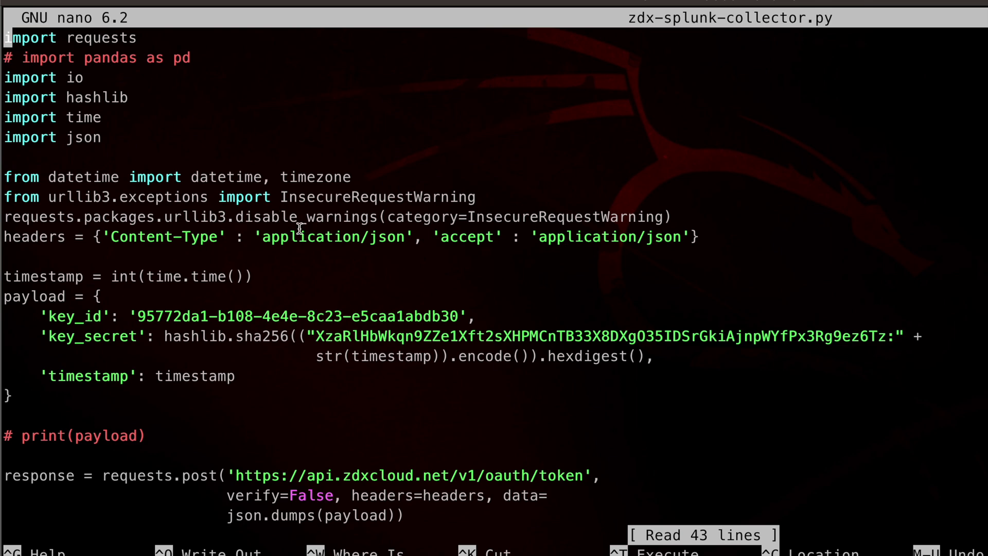
{"action": "key", "text": "Down"}
{"action": "key", "text": "Down"}
{"action": "key", "text": "Down"}
{"action": "key", "text": "Down"}
{"action": "key", "text": "Down"}
{"action": "key", "text": "Down"}
{"action": "key", "text": "Down"}
{"action": "key", "text": "Down"}
{"action": "key", "text": "Down"}
{"action": "key", "text": "Down"}
{"action": "key", "text": "Down"}
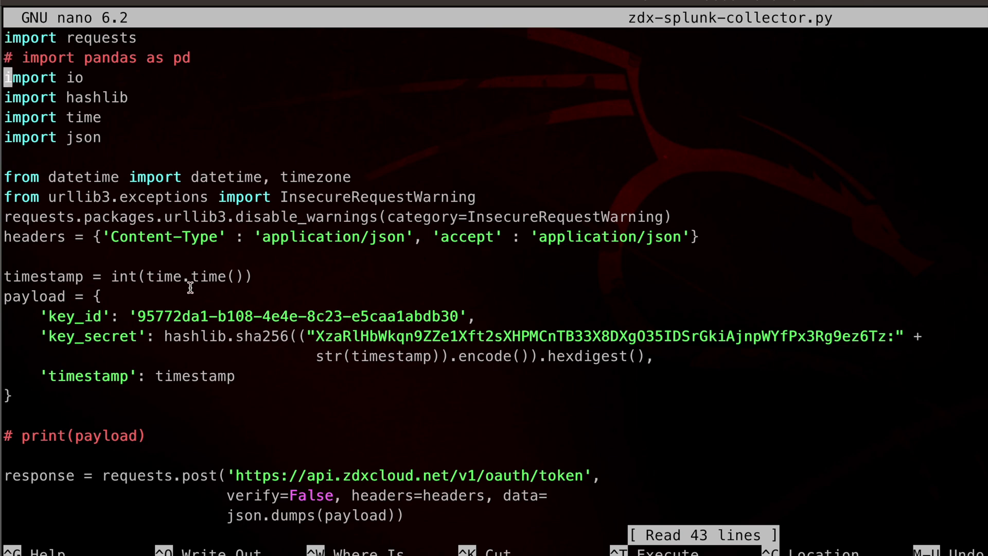
{"action": "scroll", "coordinate": [190, 287], "scroll_direction": "down", "scroll_amount": 10}
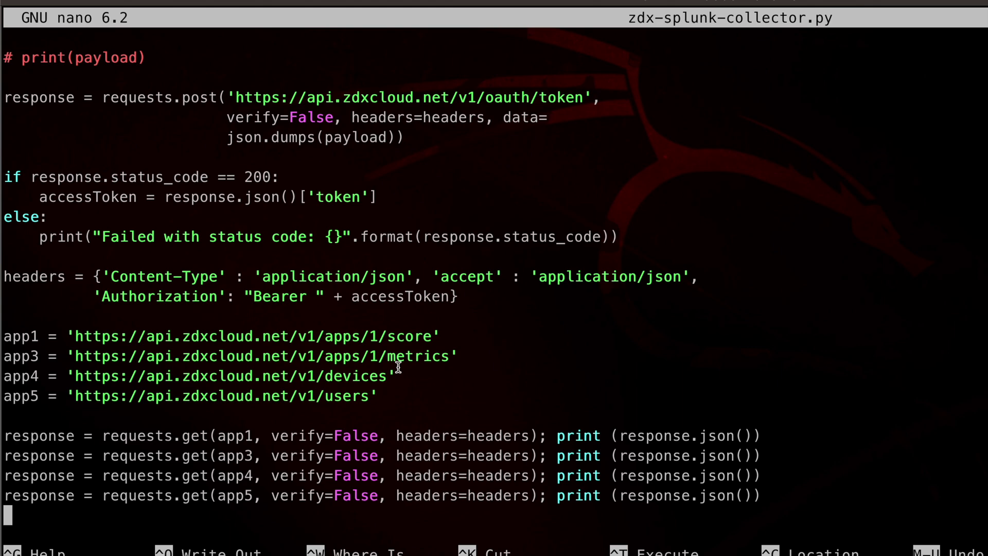
{"action": "key", "text": "ctrl+x"}
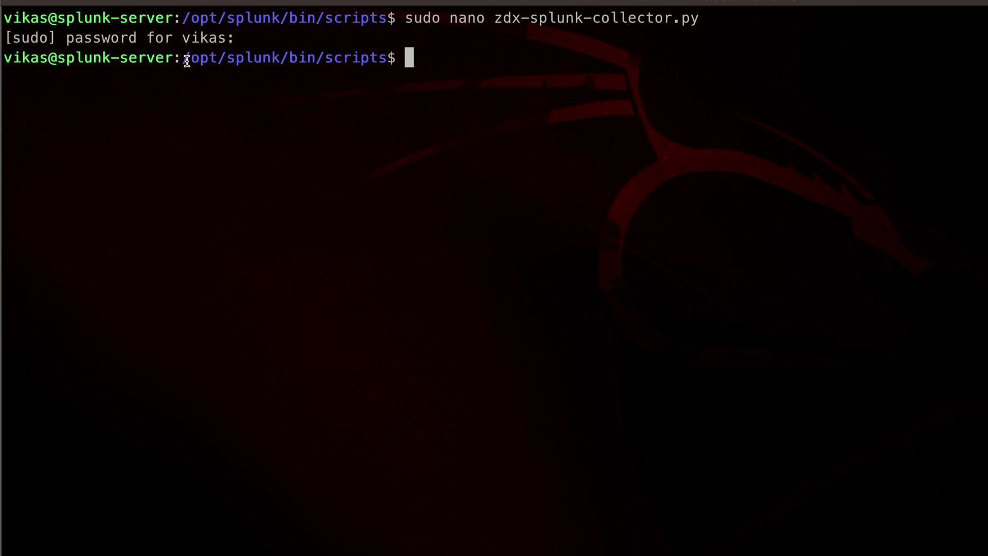
Step: Run python3 zdx-splunk-collector.py to print ZDX metric, device and user records
{"action": "left_click_drag", "start_coordinate": [185, 61], "coordinate": [386, 60]}
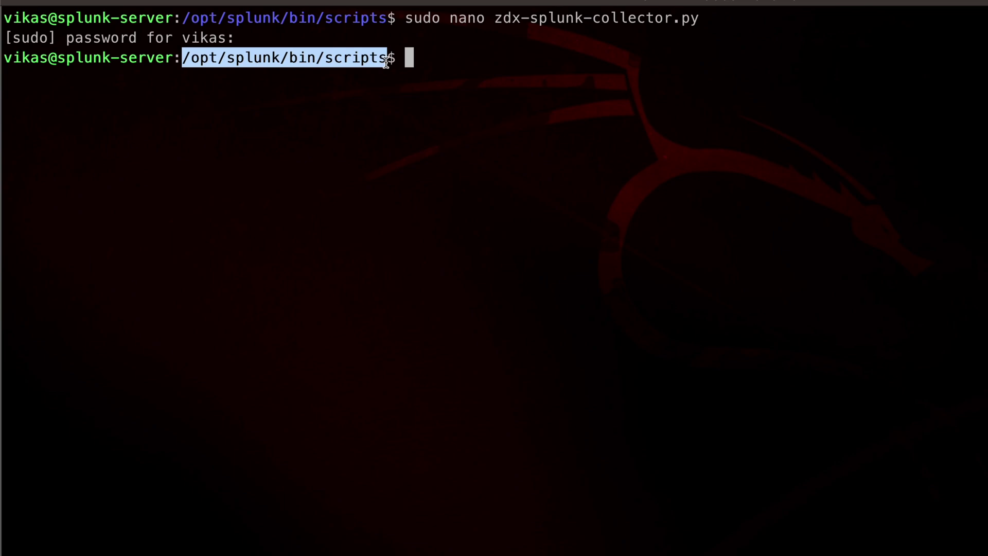
{"action": "left_click", "coordinate": [417, 82]}
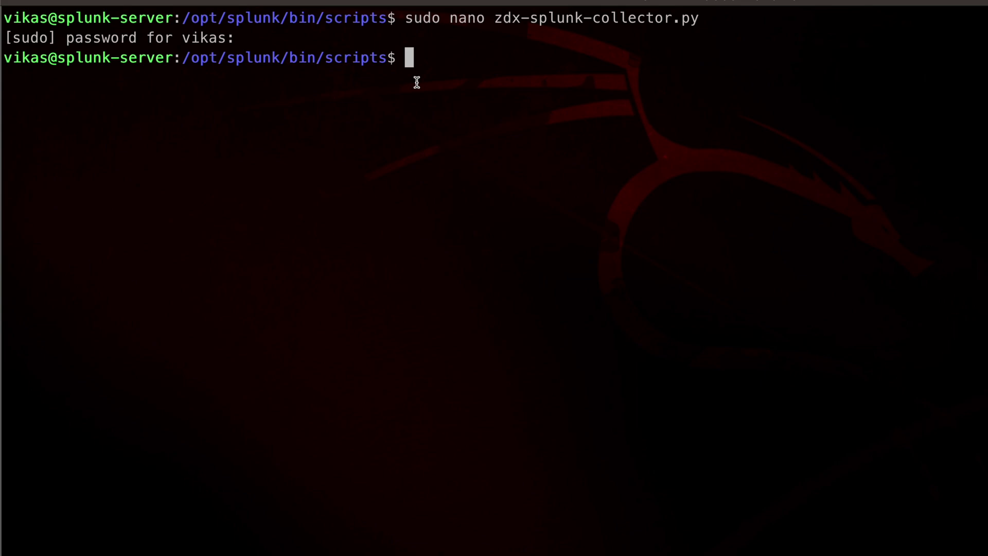
{"action": "type", "text": "python3 zdx-splunk-collector.py"}
{"action": "key", "text": "Return"}
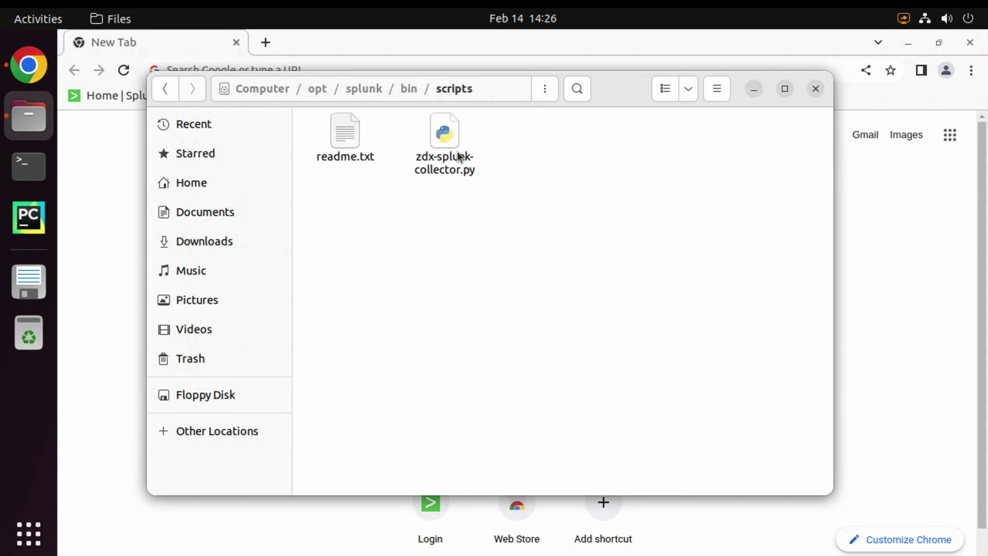
Step: Switch to Chrome and load the Splunk home page on splunk-server:8000
{"action": "left_click", "coordinate": [133, 188]}
{"action": "left_click", "coordinate": [144, 98]}
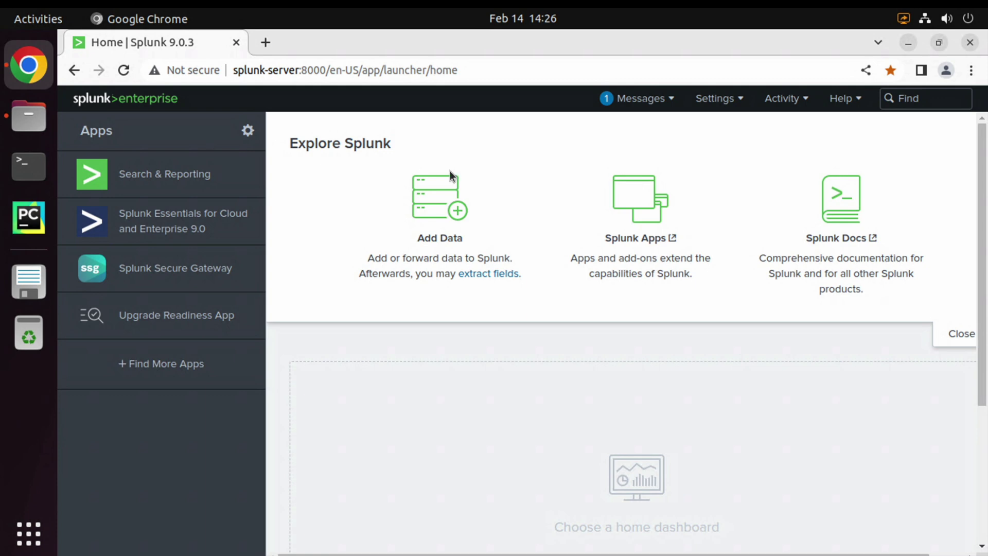
Step: Start a new local scripted input from Settings > Data inputs > Scripts
{"action": "left_click", "coordinate": [723, 99]}
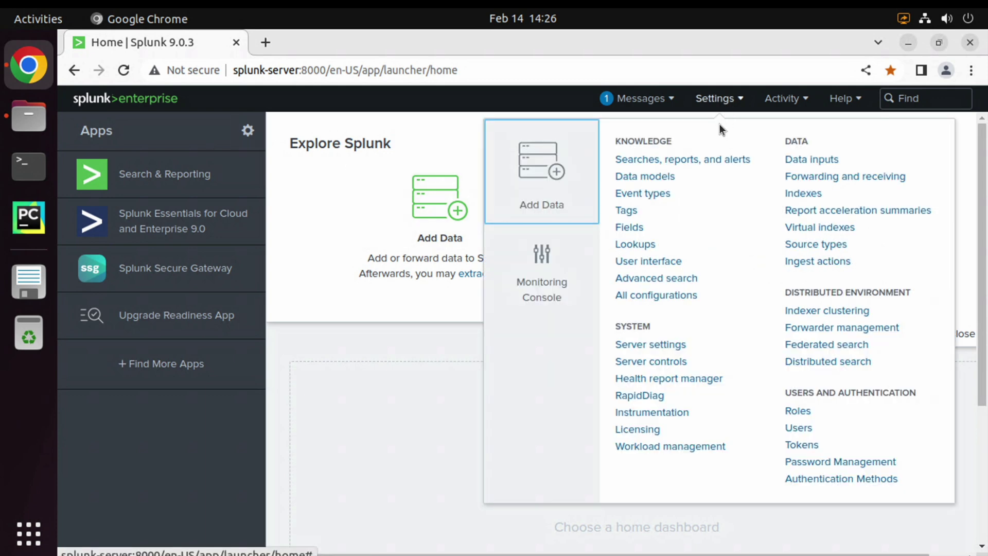
{"action": "left_click", "coordinate": [799, 160]}
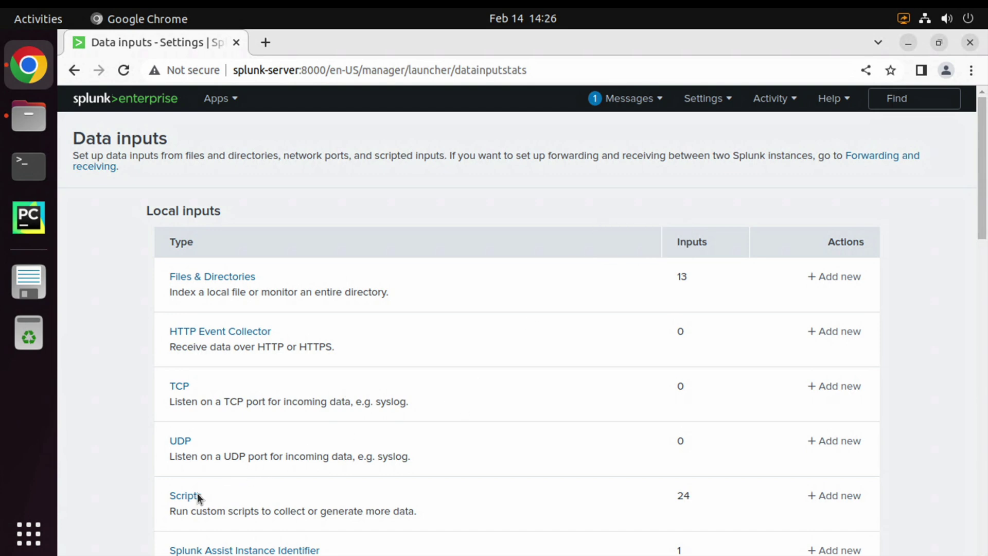
{"action": "left_click", "coordinate": [195, 495]}
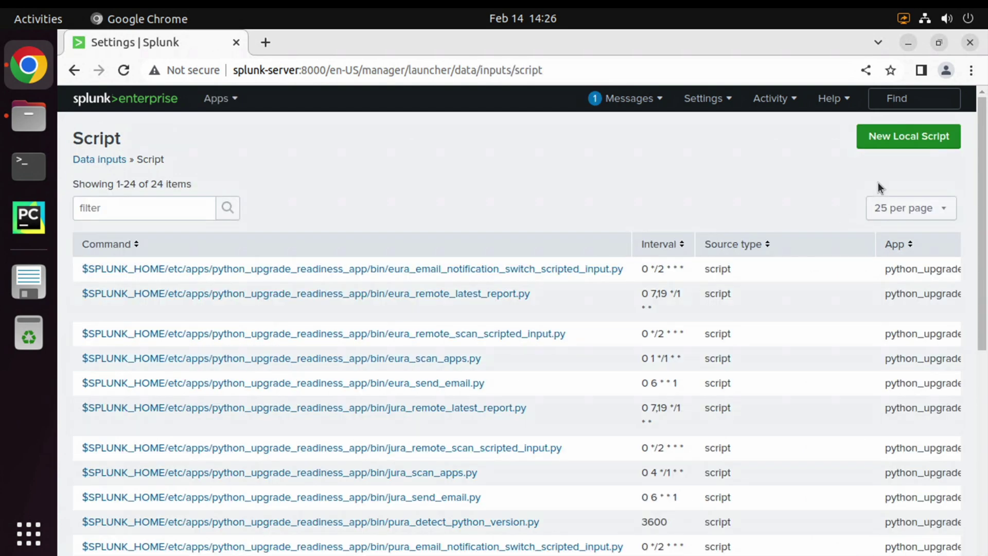
{"action": "left_click", "coordinate": [897, 138]}
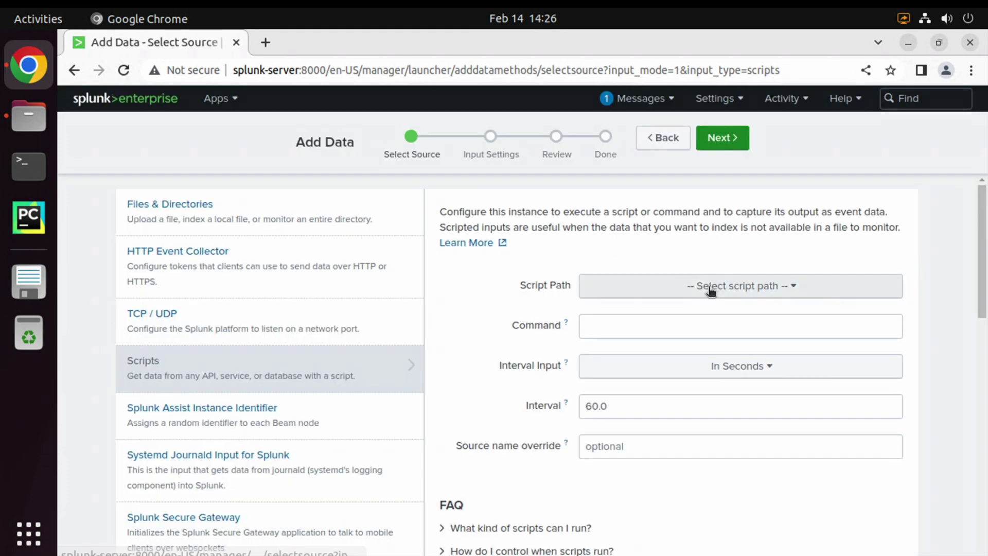
Step: Set Script Path to $SPLUNK_HOME/bin/scripts and change the Interval from 60.0 to 5
{"action": "left_click", "coordinate": [710, 288]}
{"action": "left_click", "coordinate": [704, 318]}
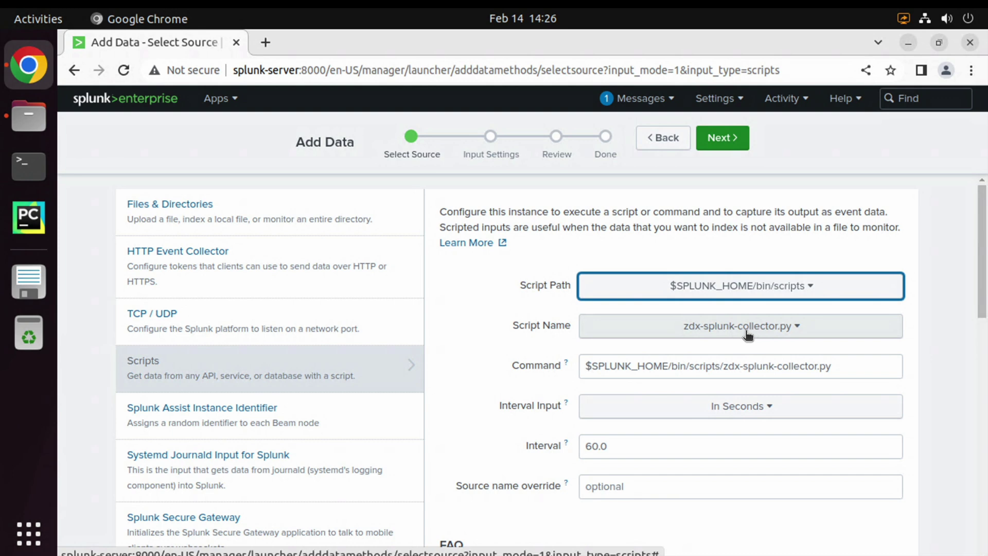
{"action": "scroll", "coordinate": [628, 410], "scroll_direction": "down", "scroll_amount": 1}
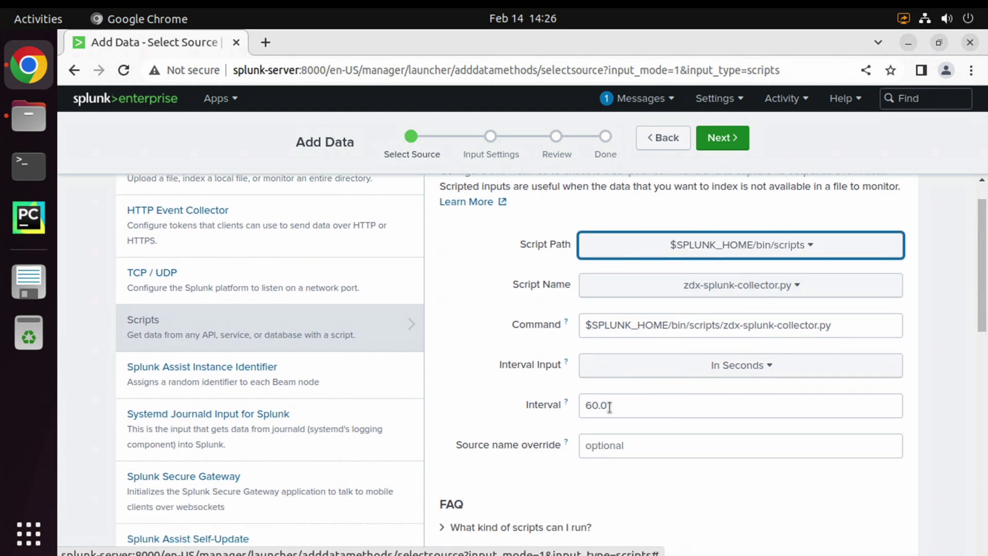
{"action": "left_click_drag", "start_coordinate": [613, 405], "coordinate": [569, 403]}
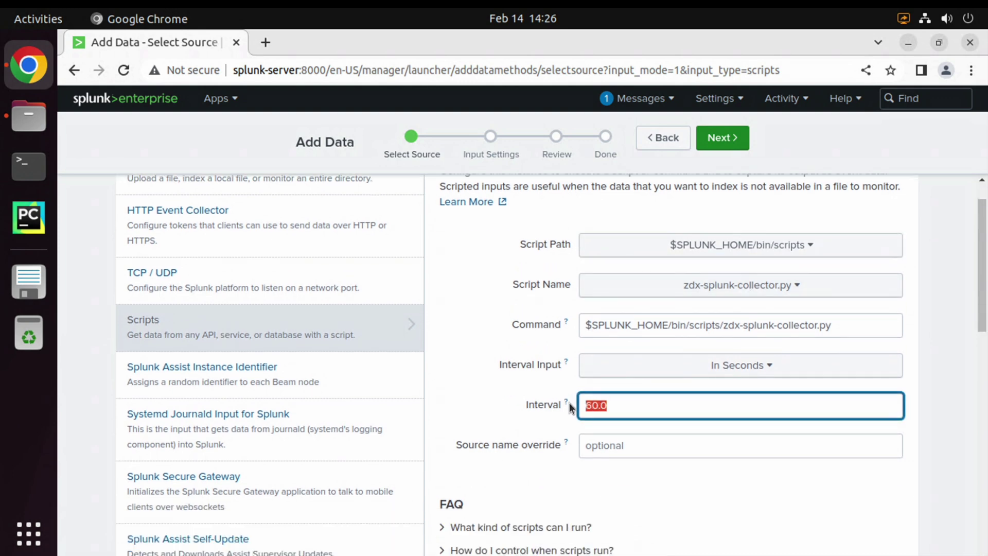
{"action": "type", "text": "5"}
Step: Set the scripted input's source type to generic_single_line
{"action": "left_click", "coordinate": [495, 388]}
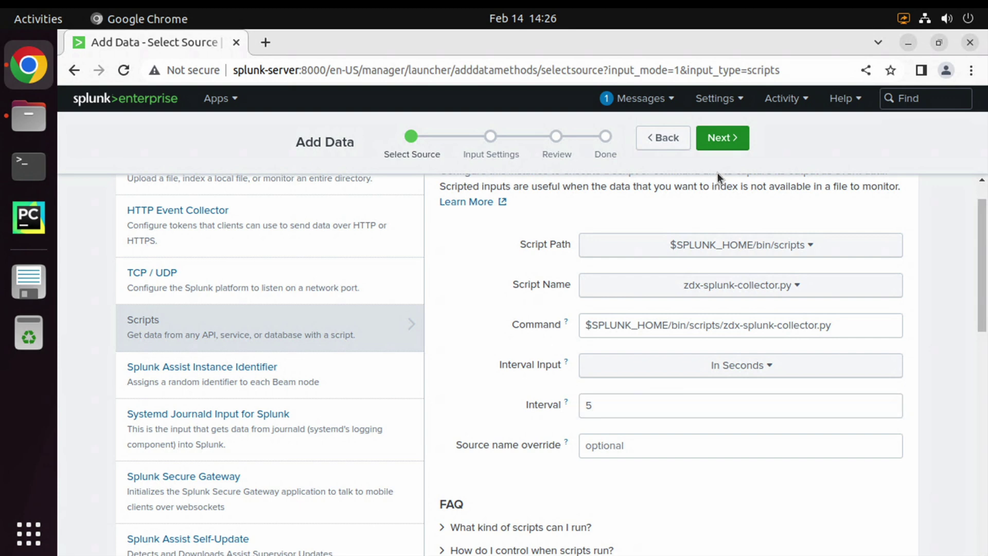
{"action": "left_click", "coordinate": [722, 144]}
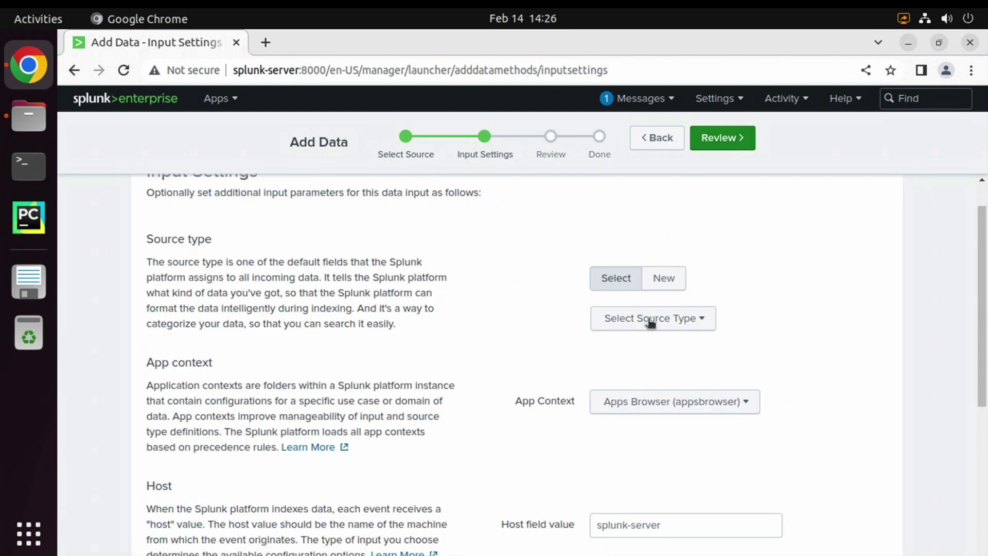
{"action": "left_click", "coordinate": [652, 319]}
{"action": "type", "text": "line"}
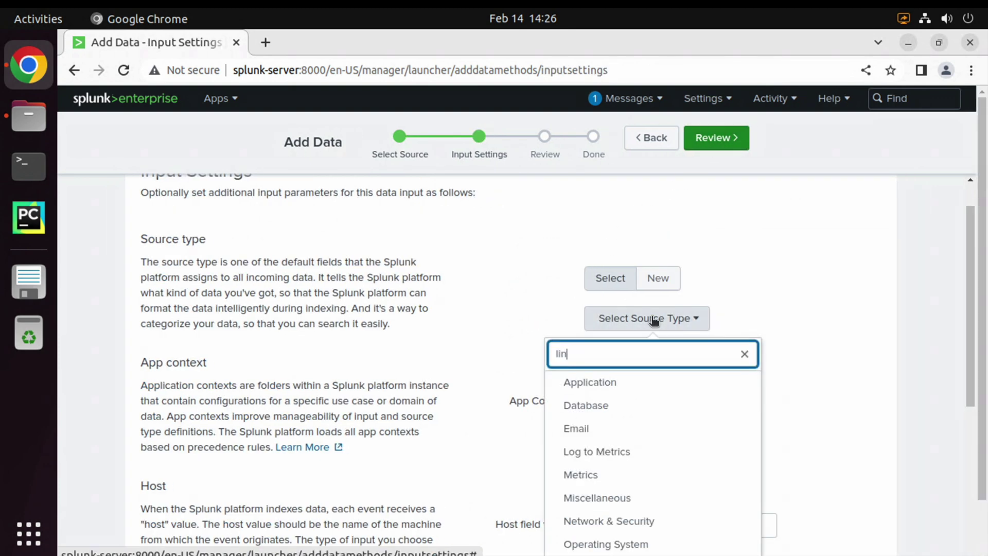
{"action": "left_click", "coordinate": [646, 409]}
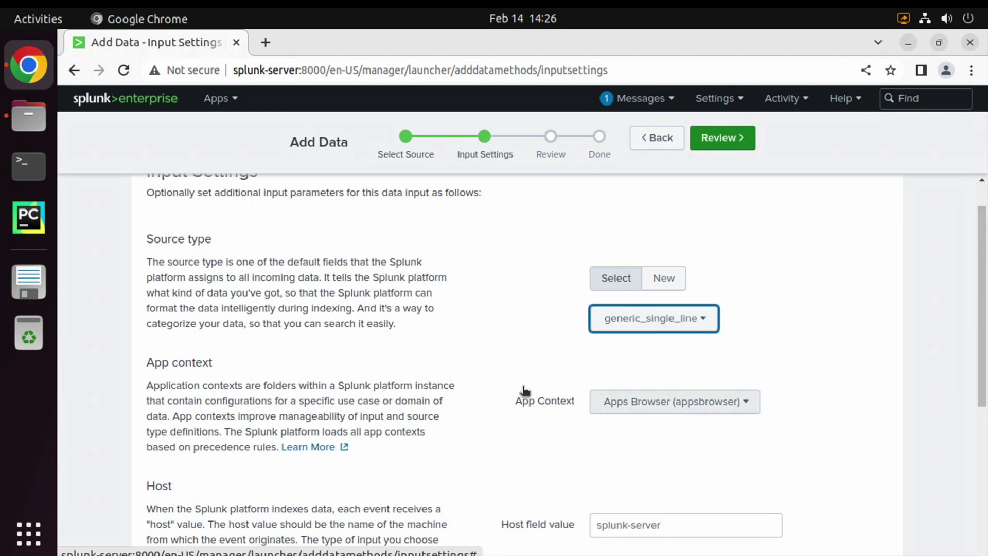
Step: Review the scripted input settings and submit to create the input
{"action": "scroll", "coordinate": [485, 366], "scroll_direction": "down", "scroll_amount": 4}
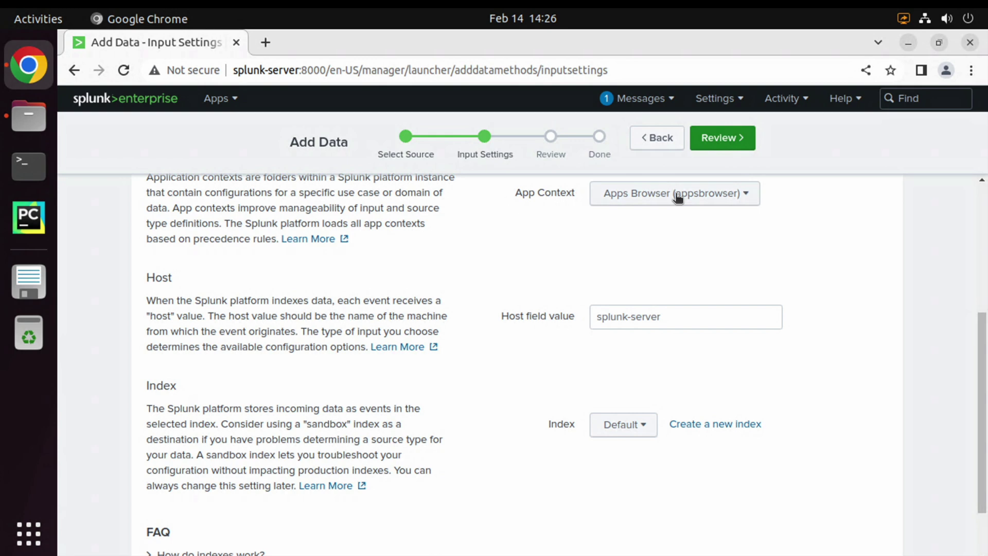
{"action": "left_click", "coordinate": [725, 145]}
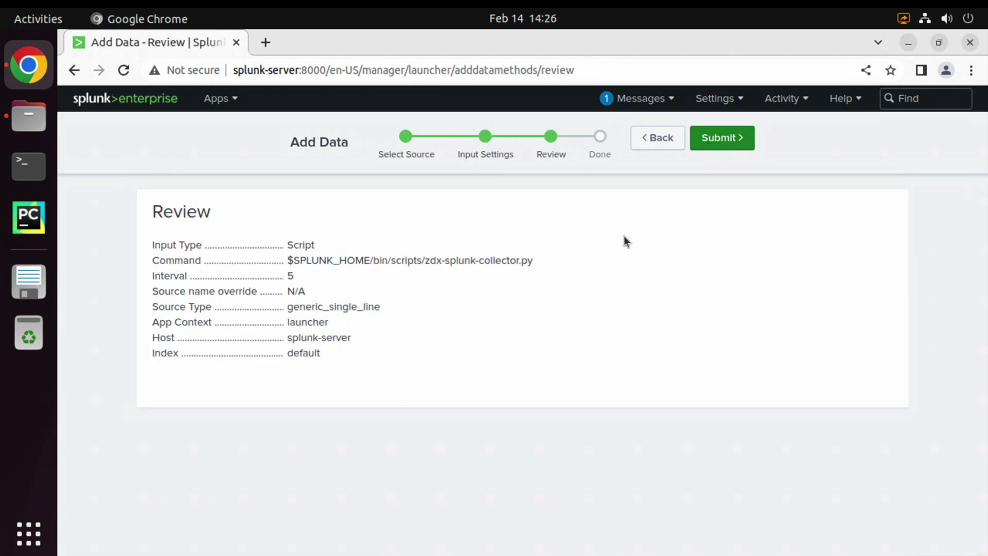
{"action": "left_click", "coordinate": [721, 145]}
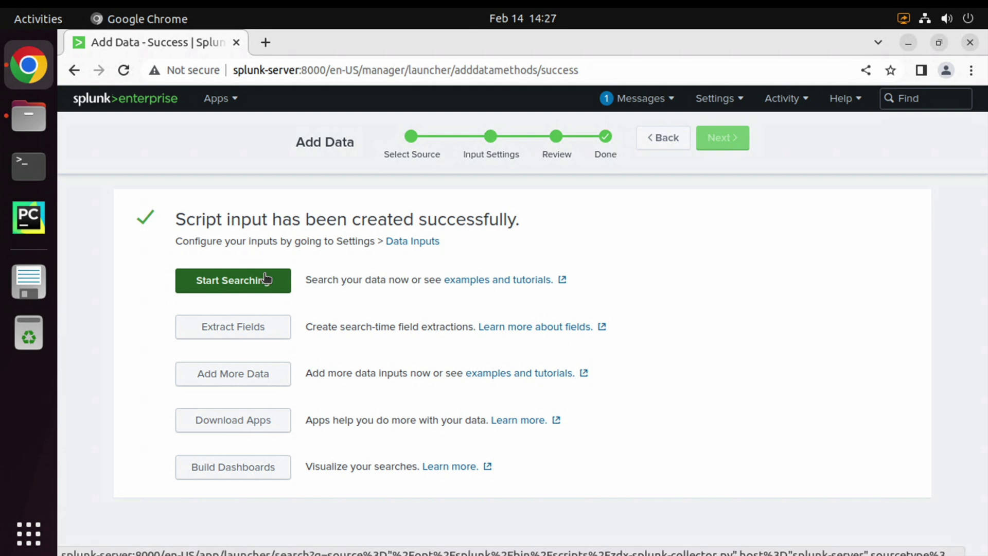
Step: Search the collector's source with All time (real-time) and scroll through the 12 events
{"action": "left_click", "coordinate": [262, 279]}
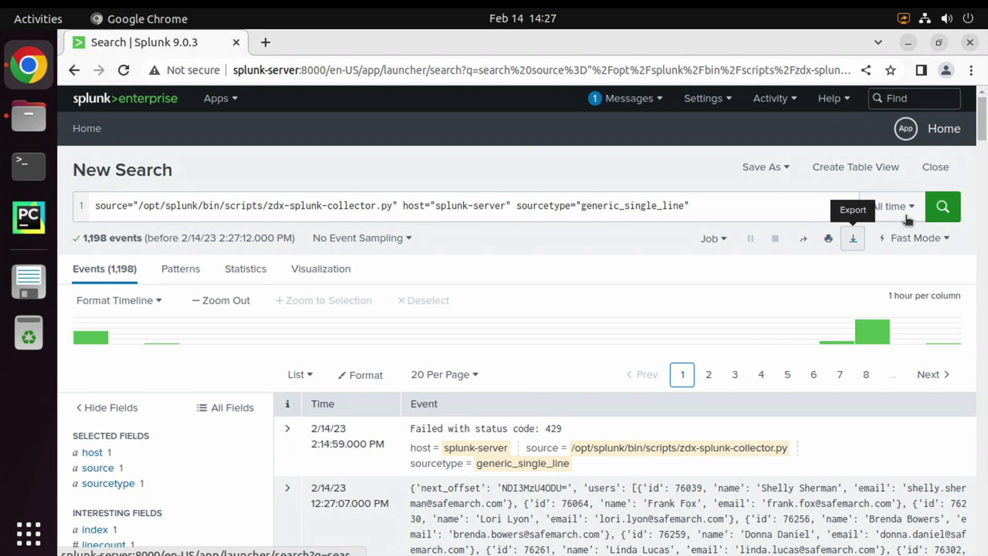
{"action": "left_click", "coordinate": [899, 211]}
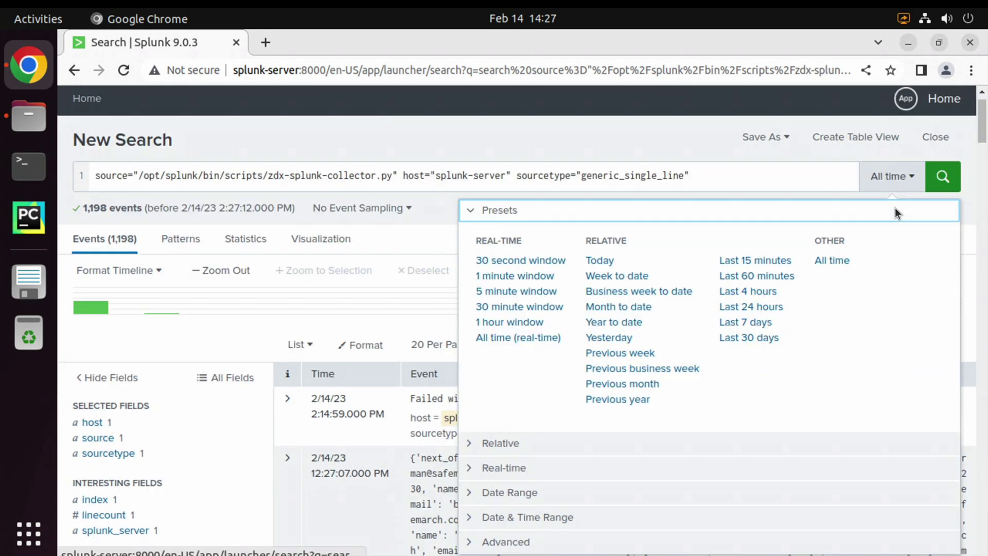
{"action": "left_click", "coordinate": [526, 339]}
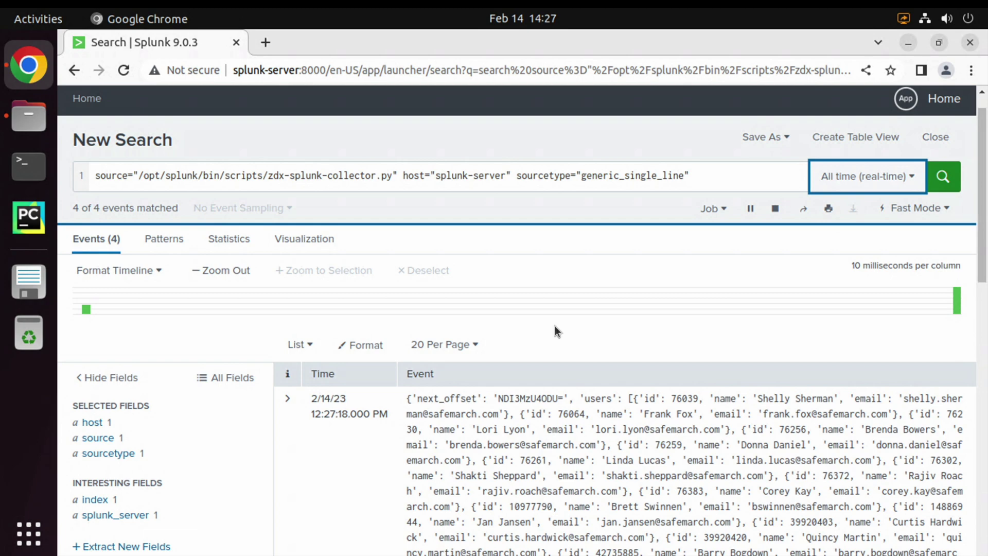
{"action": "scroll", "coordinate": [592, 419], "scroll_direction": "down", "scroll_amount": 2}
{"action": "scroll", "coordinate": [592, 418], "scroll_direction": "down", "scroll_amount": 5}
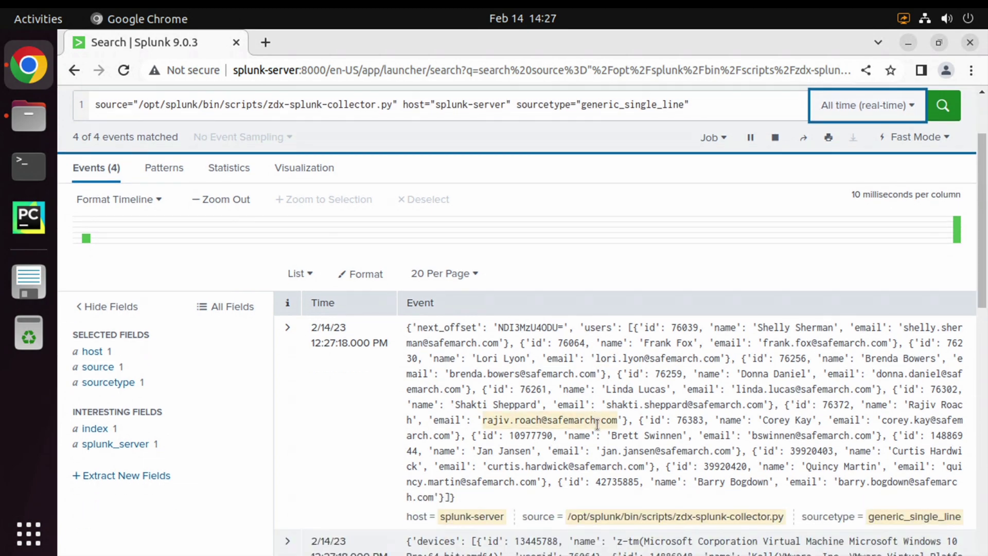
{"action": "scroll", "coordinate": [597, 423], "scroll_direction": "down", "scroll_amount": 4}
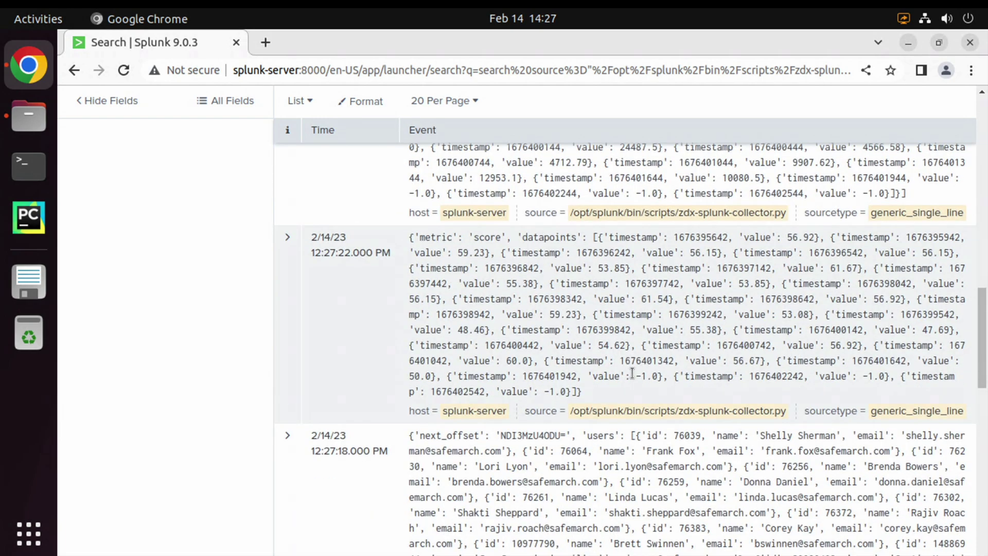
{"action": "scroll", "coordinate": [623, 386], "scroll_direction": "up", "scroll_amount": 10}
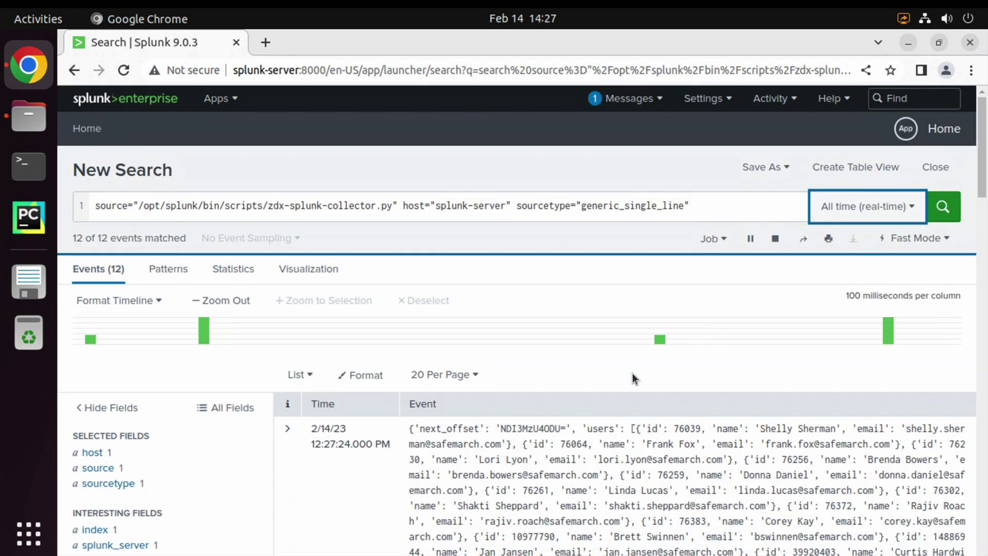